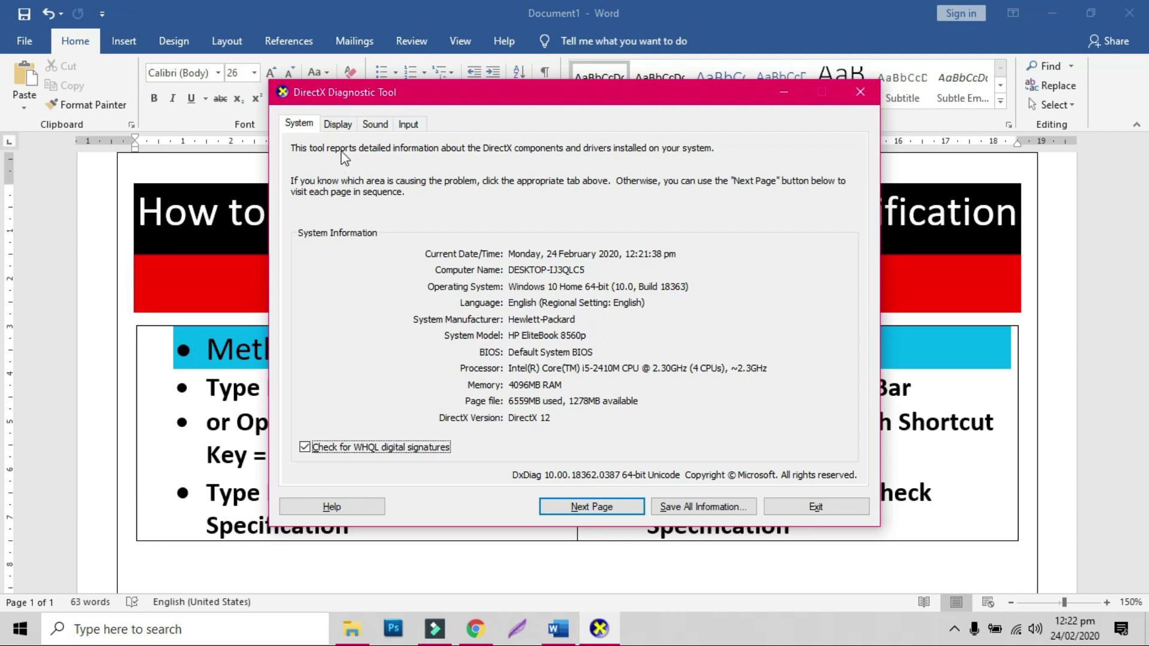
Review the display, sound and input device details in the DirectX Diagnostic Tool and close it.
left_click(339, 124)
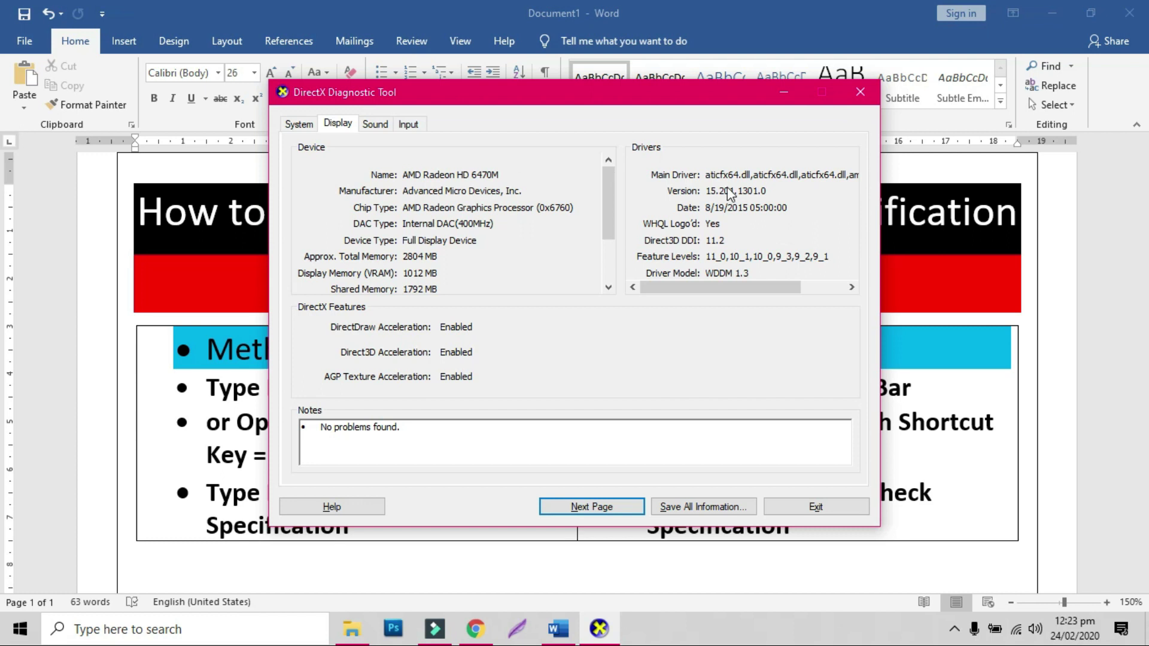
left_click(375, 123)
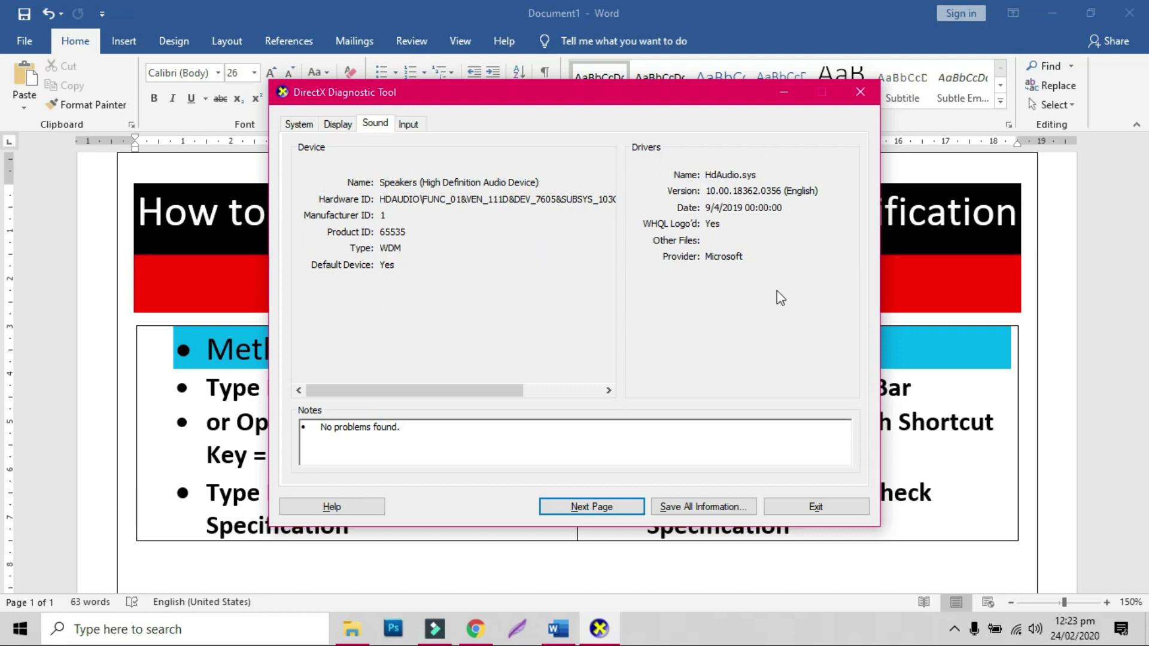
left_click(420, 126)
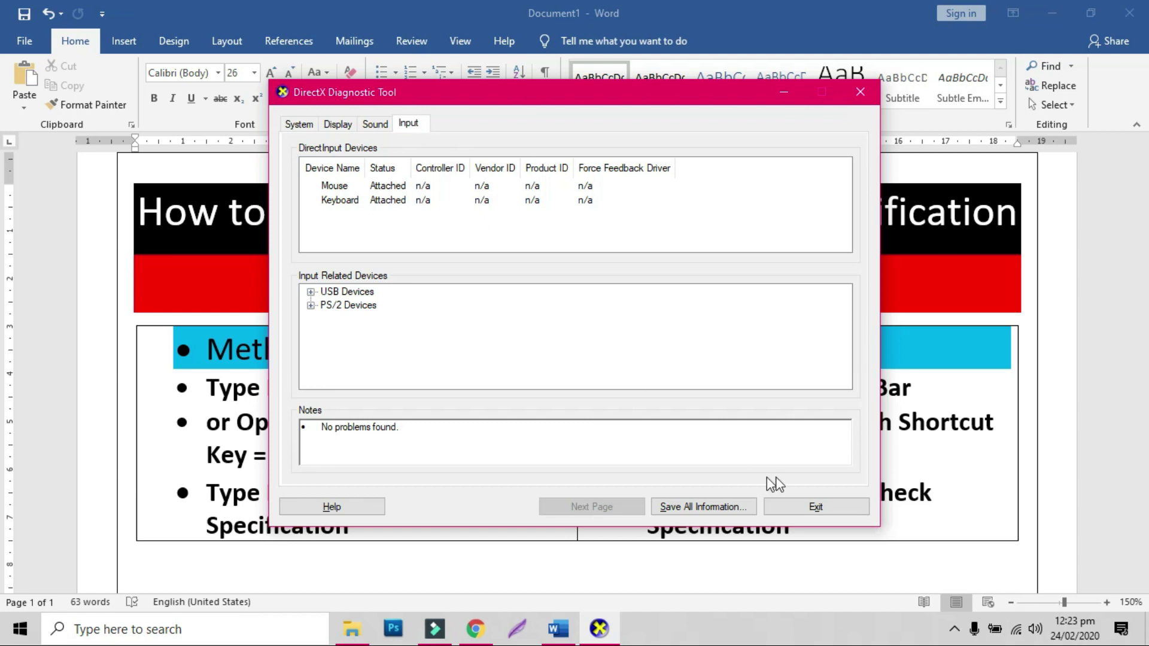
left_click(823, 507)
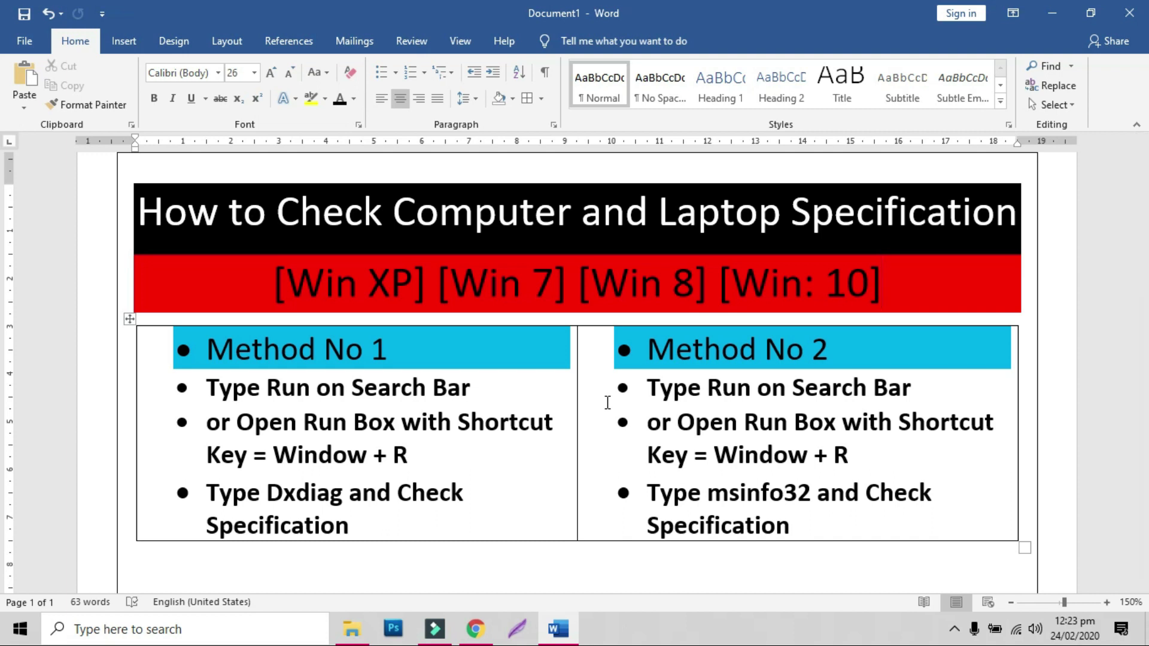
Launch dxdiag through the Run box, view the system information it reports, and exit the tool.
left_click_drag(267, 488, 342, 492)
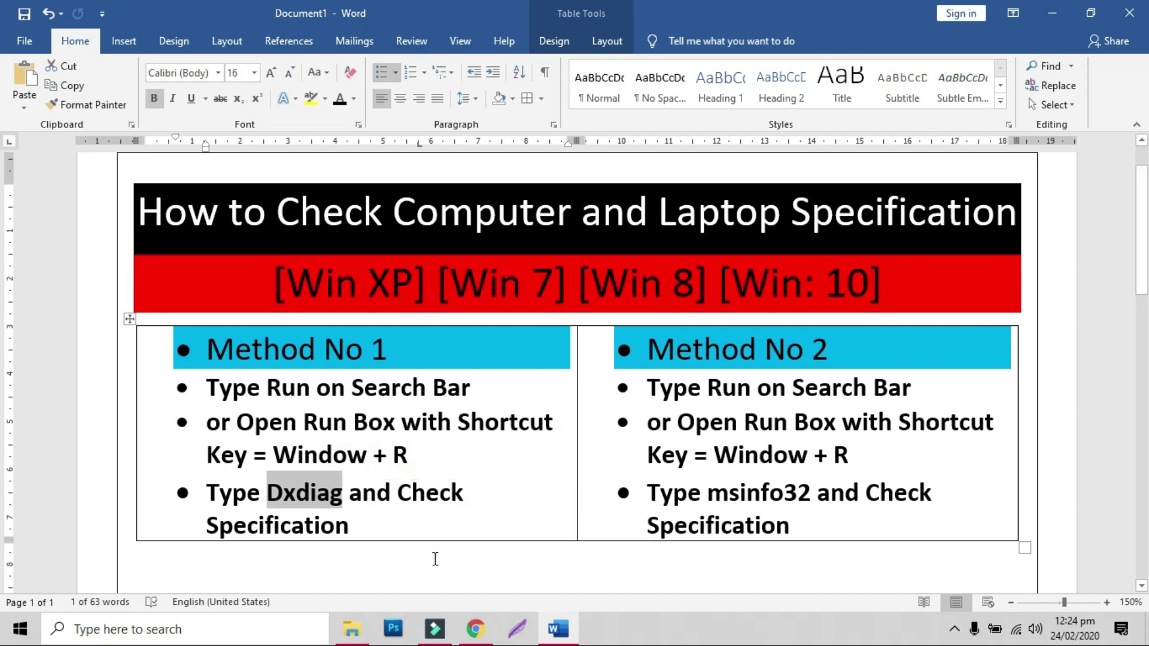
left_click(376, 520)
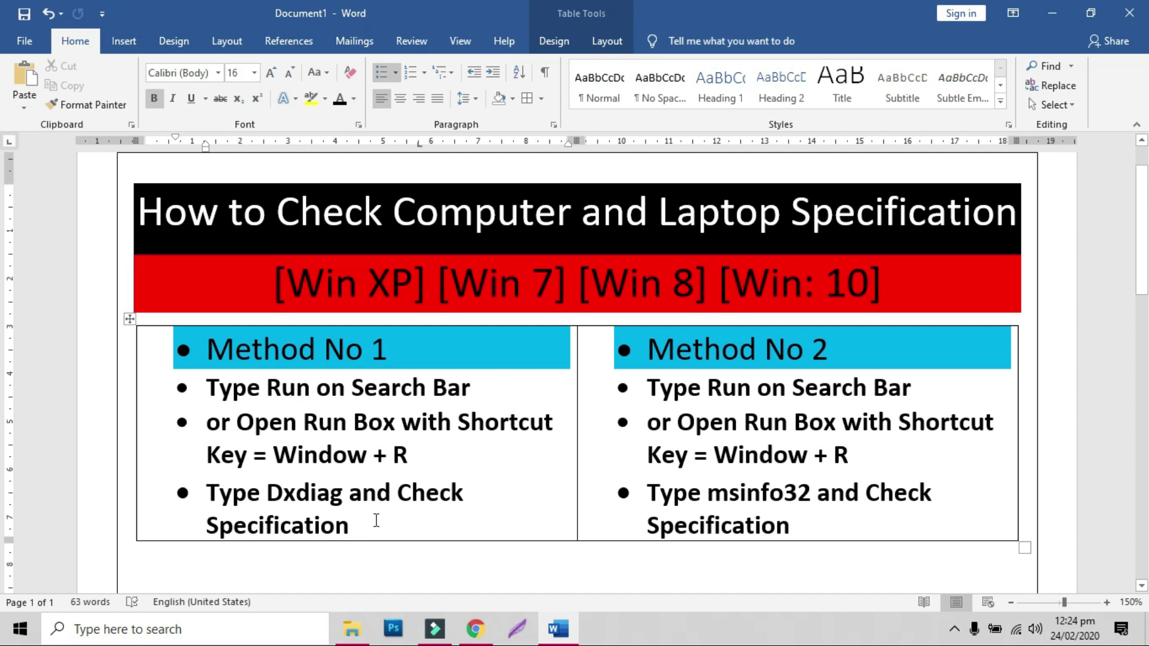
key("super+r")
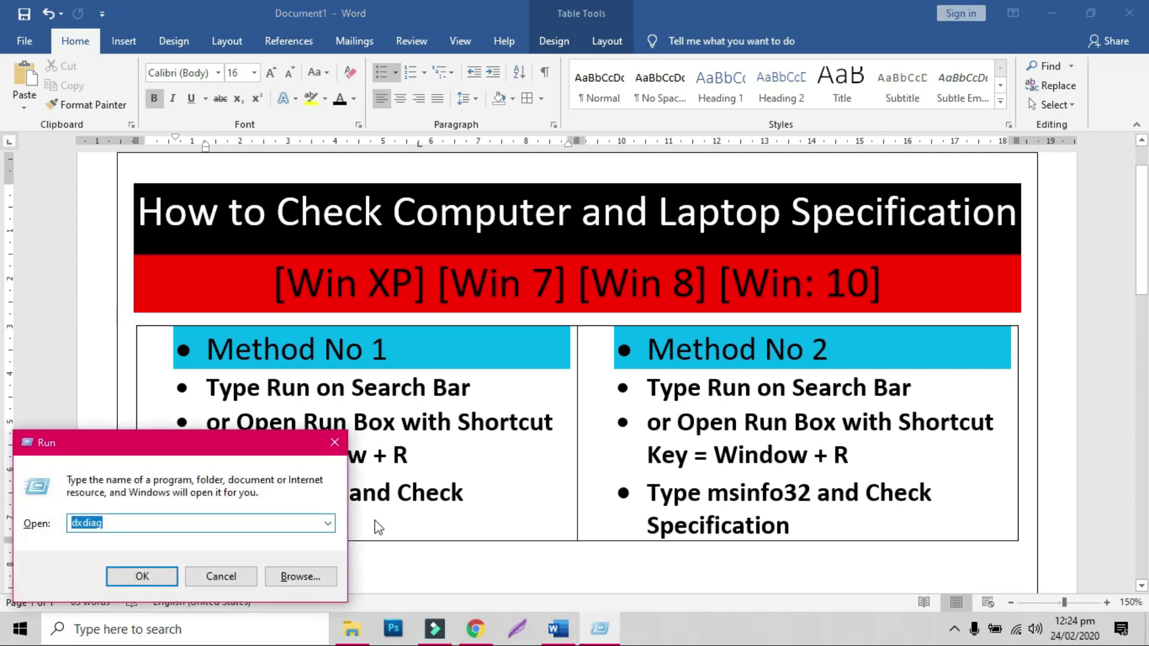
left_click_drag(183, 443, 538, 285)
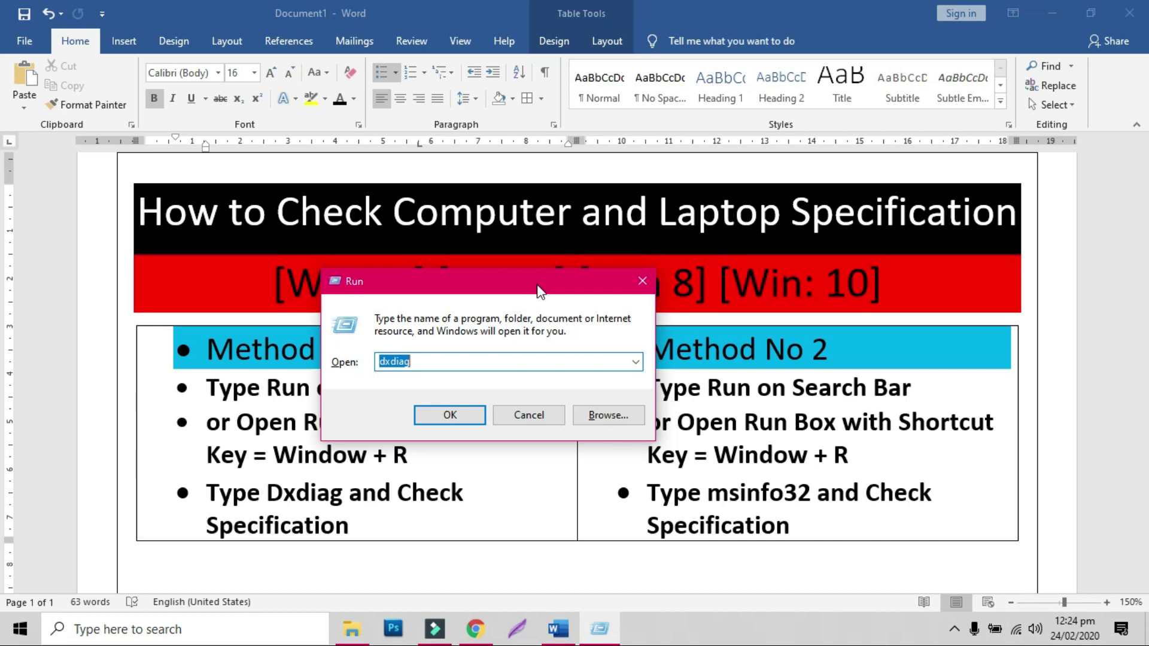
left_click(451, 359)
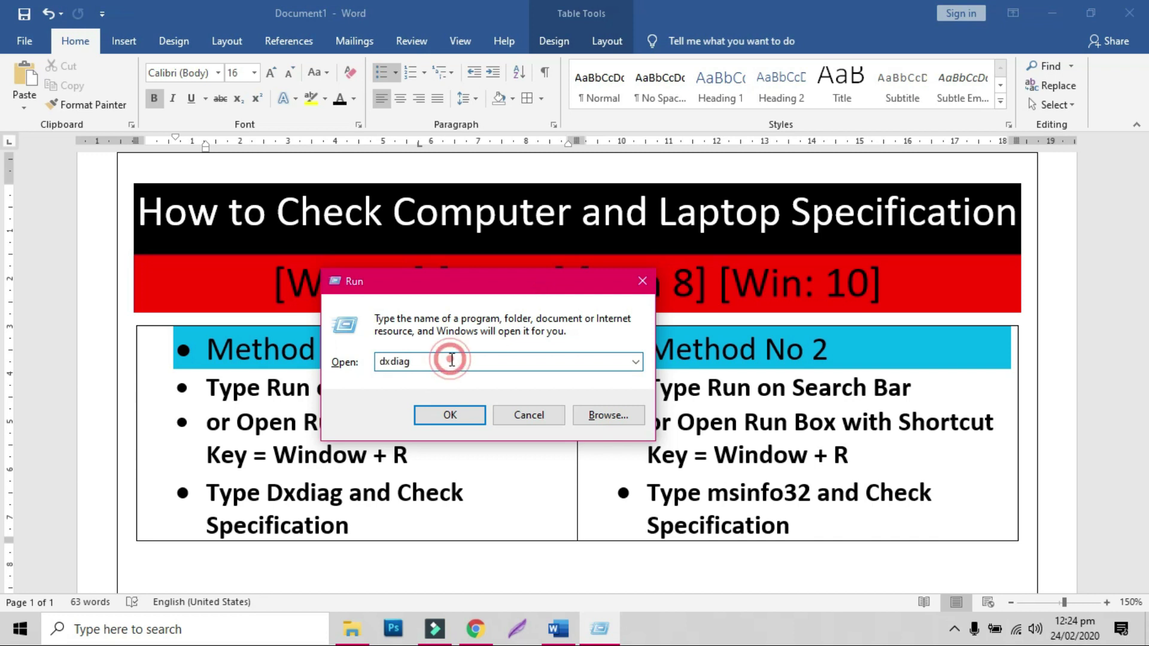
left_click(461, 414)
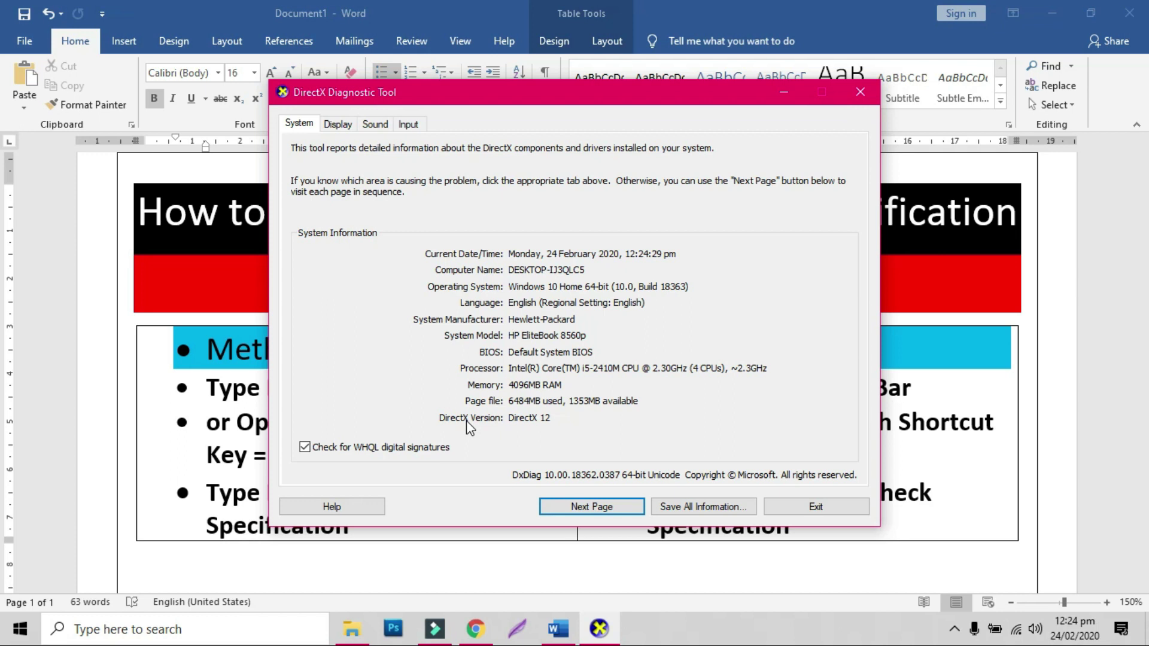
left_click(842, 506)
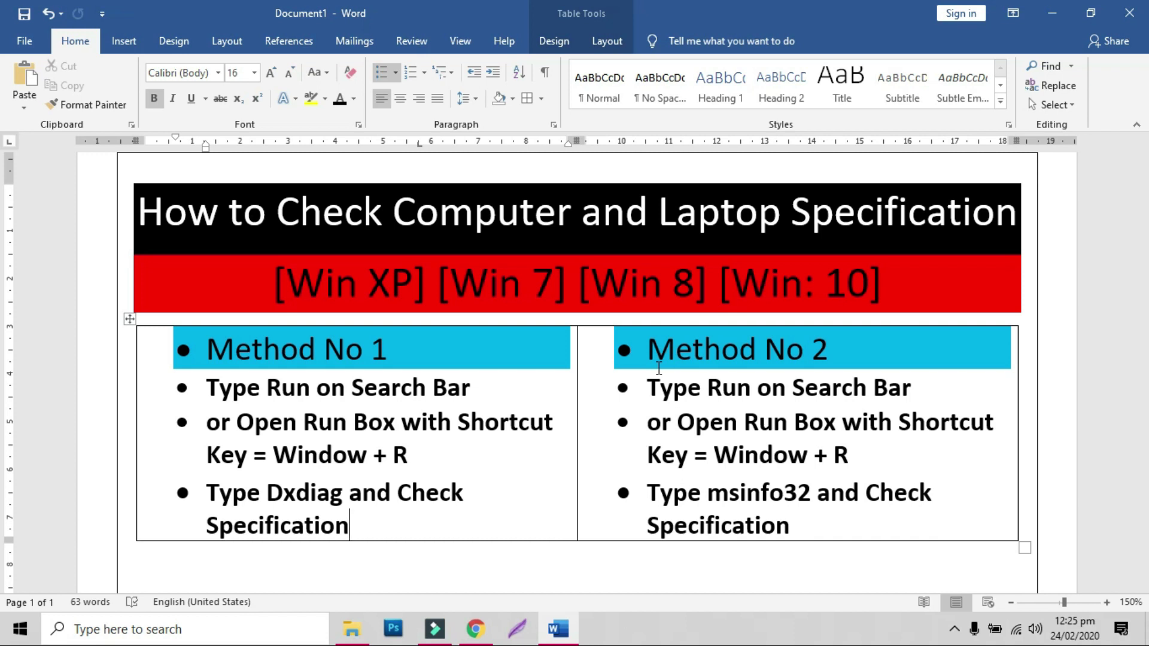
Open System Information by running msinfo32 from the Run box.
key("super+r")
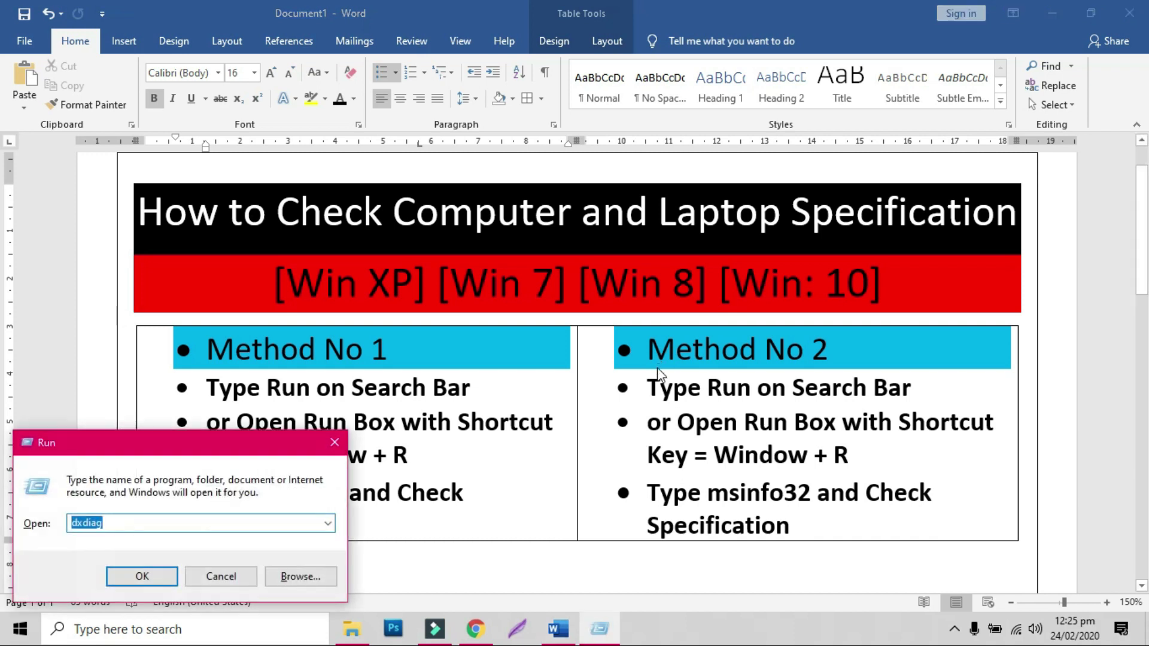
left_click_drag(159, 438, 546, 308)
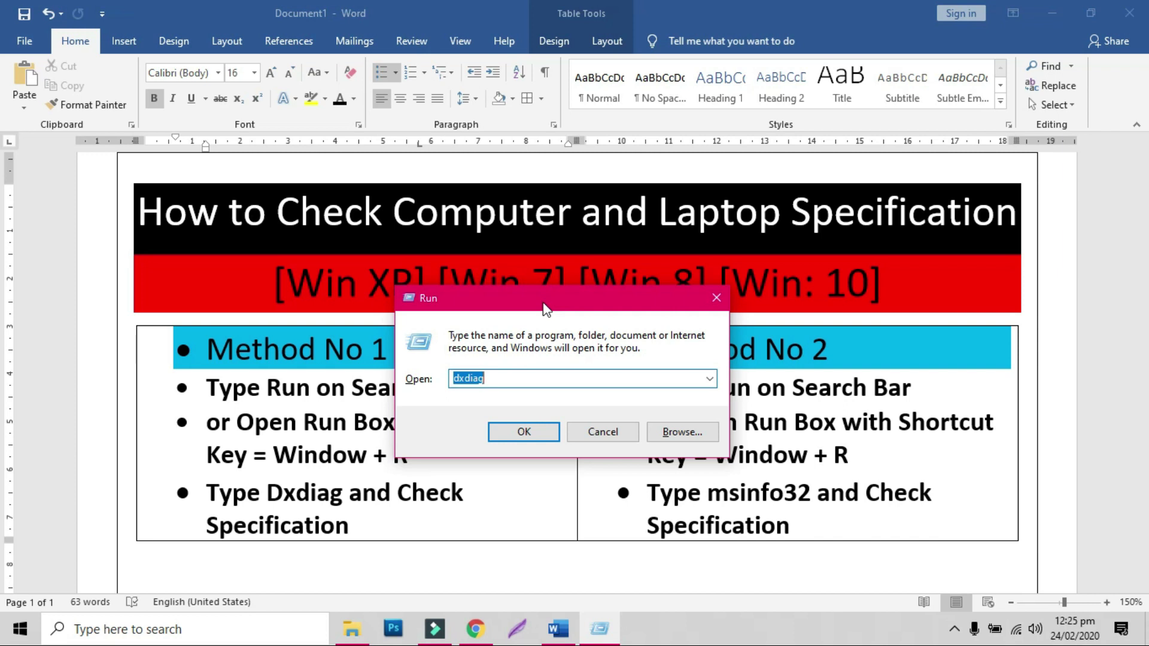
key("BackSpace")
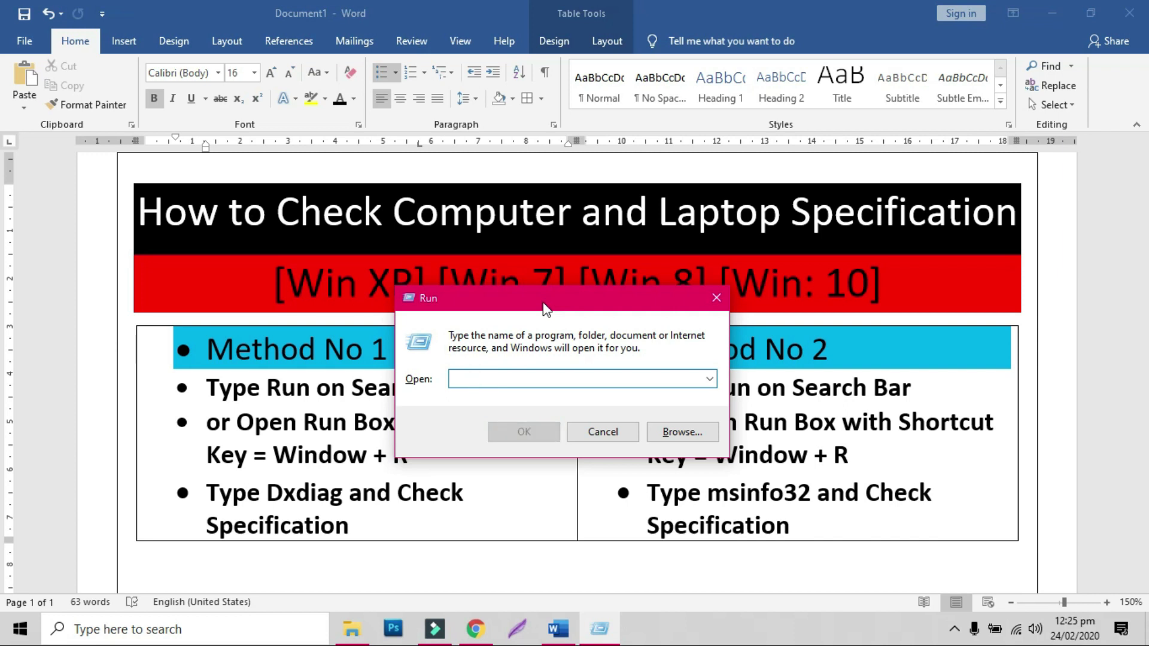
type("ms")
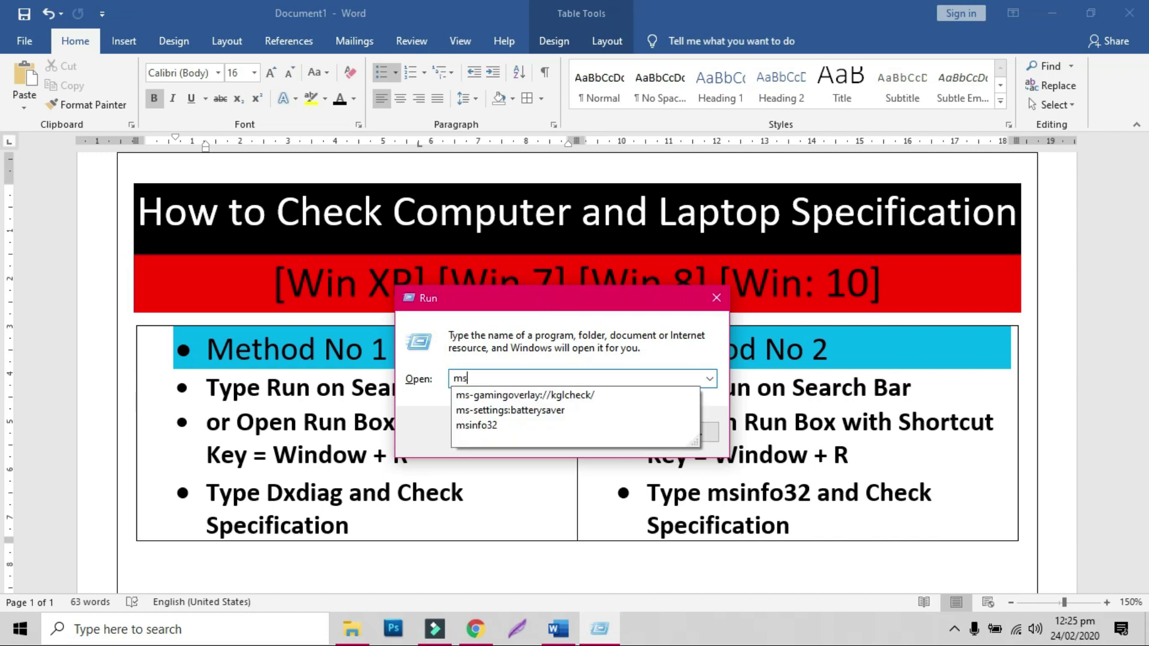
type("info32")
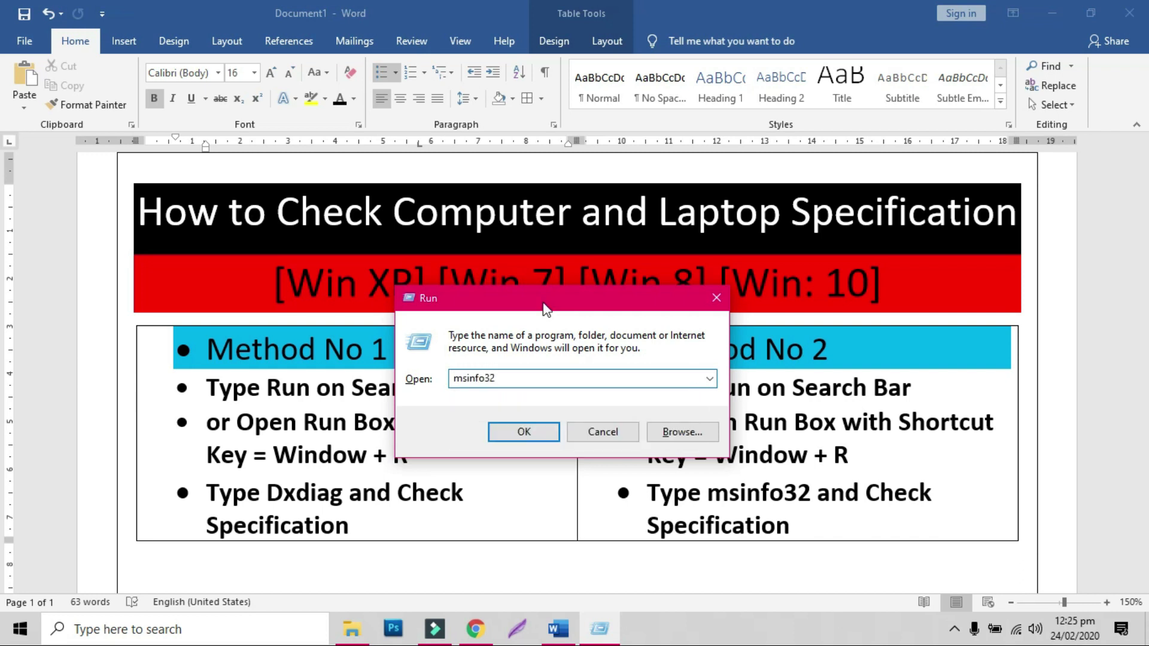
left_click(544, 433)
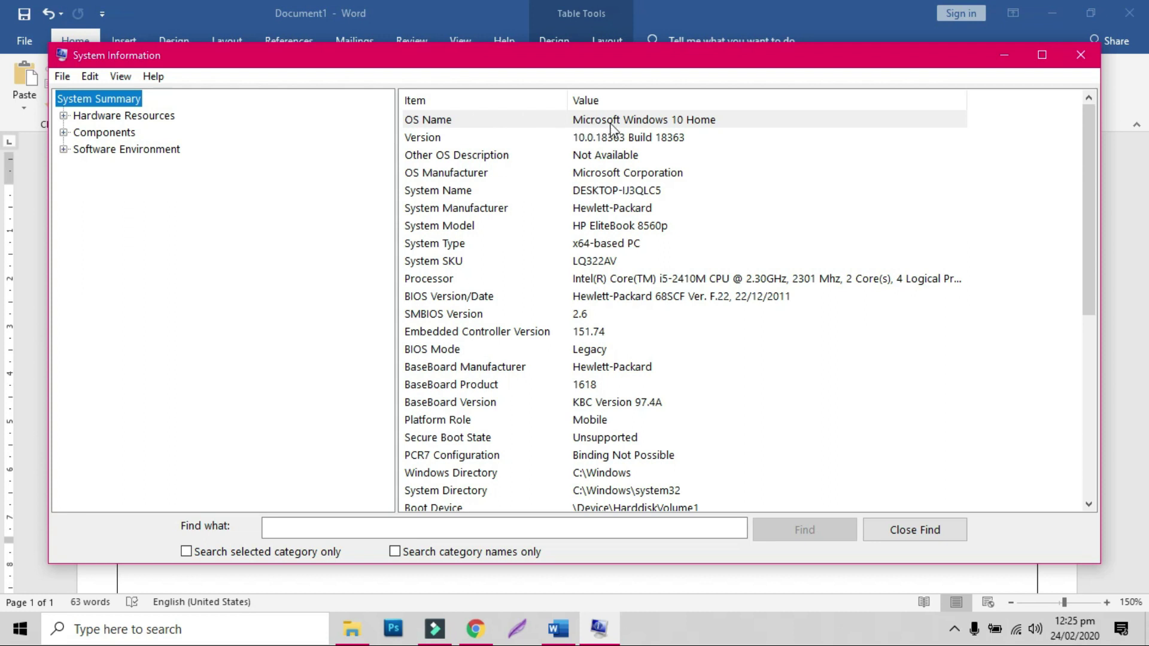
Examine the OS version, OS manufacturer, system name, manufacturer, model, type, processor and BIOS entries in the system summary.
left_click(438, 139)
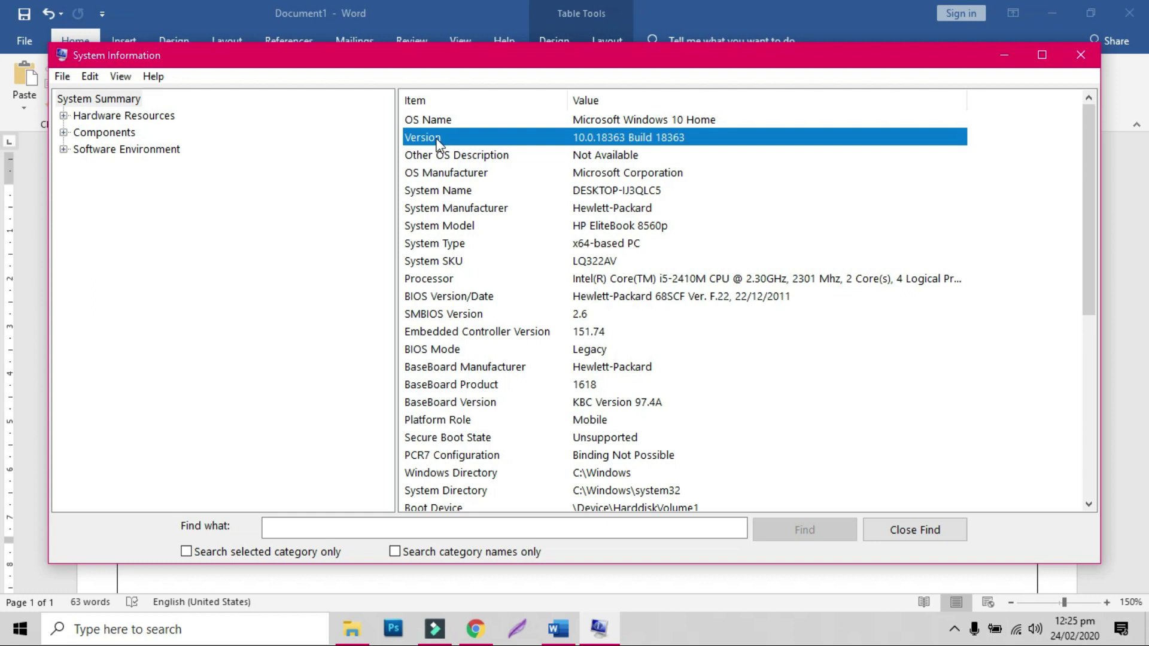
left_click(462, 176)
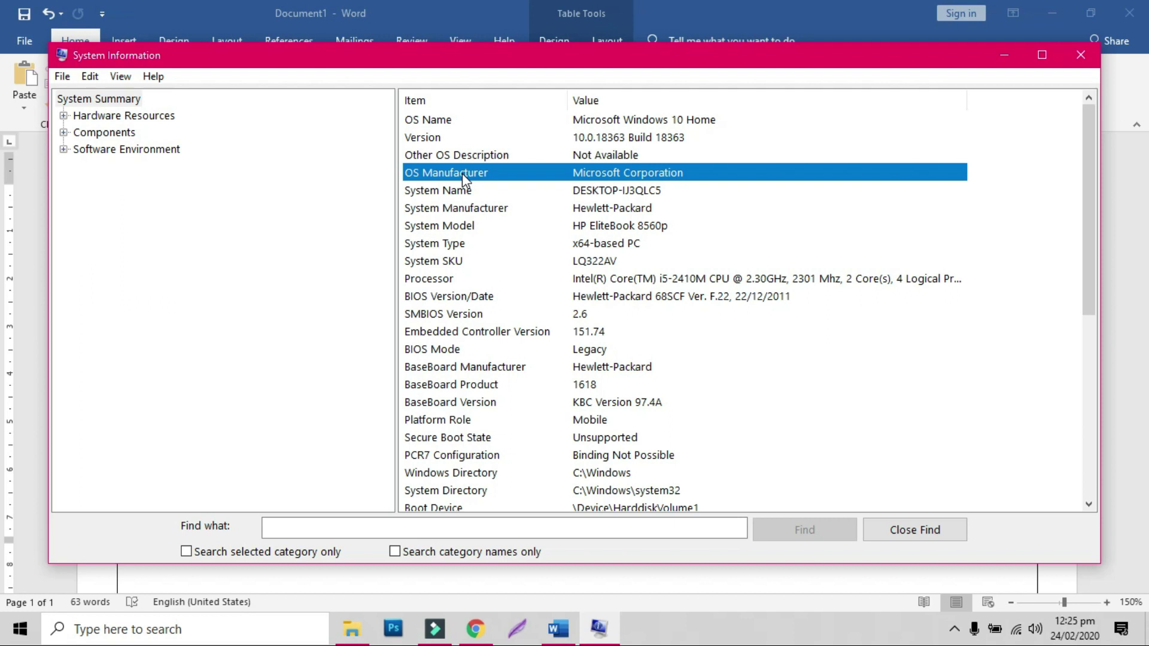
left_click(466, 191)
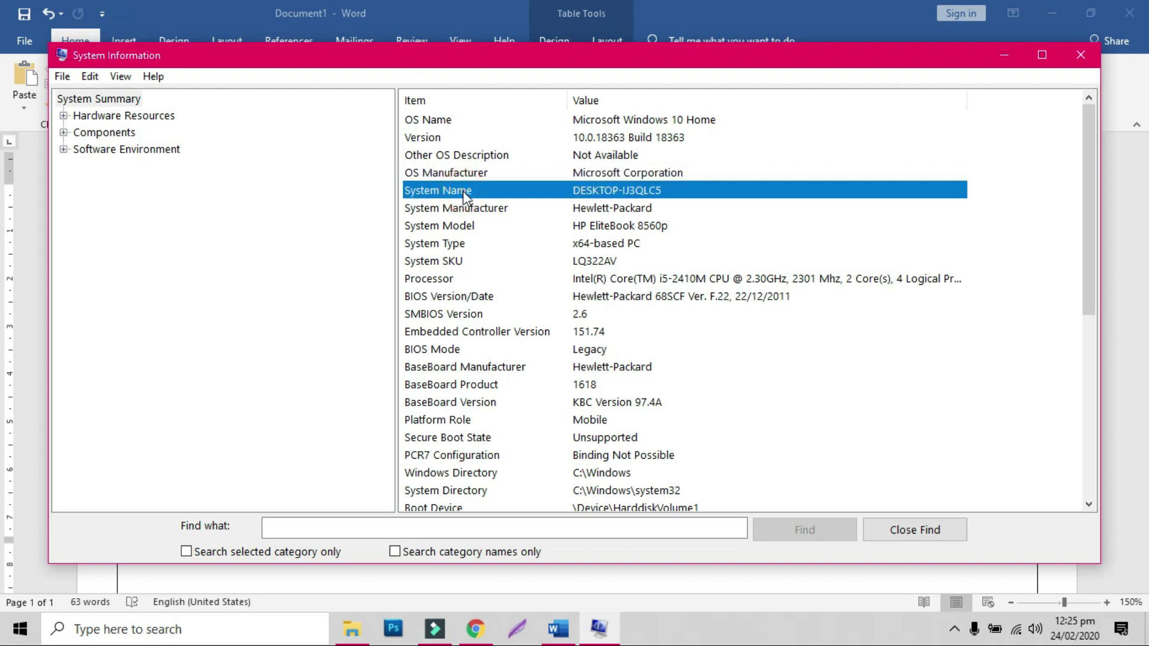
left_click(474, 212)
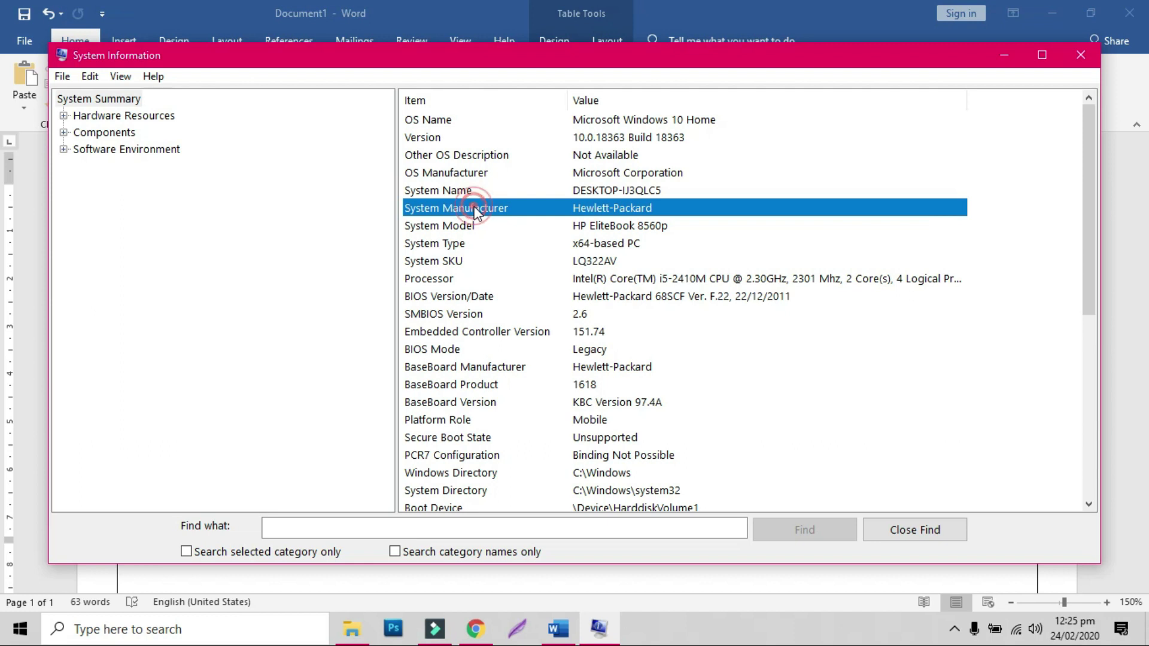
left_click(469, 237)
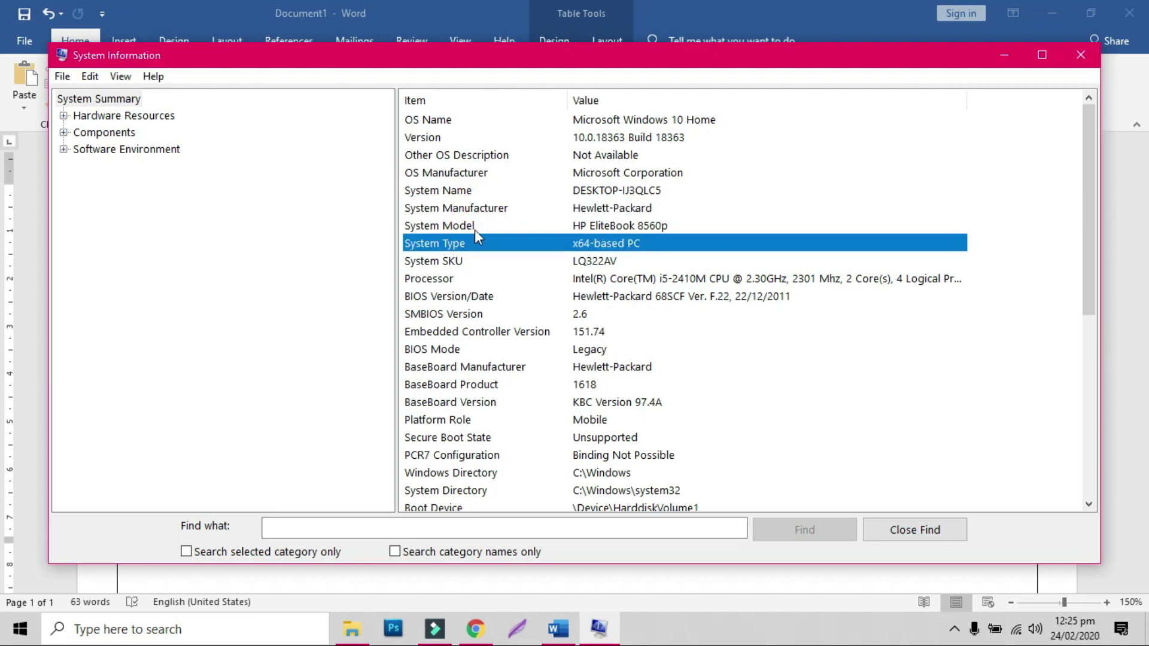
left_click(475, 230)
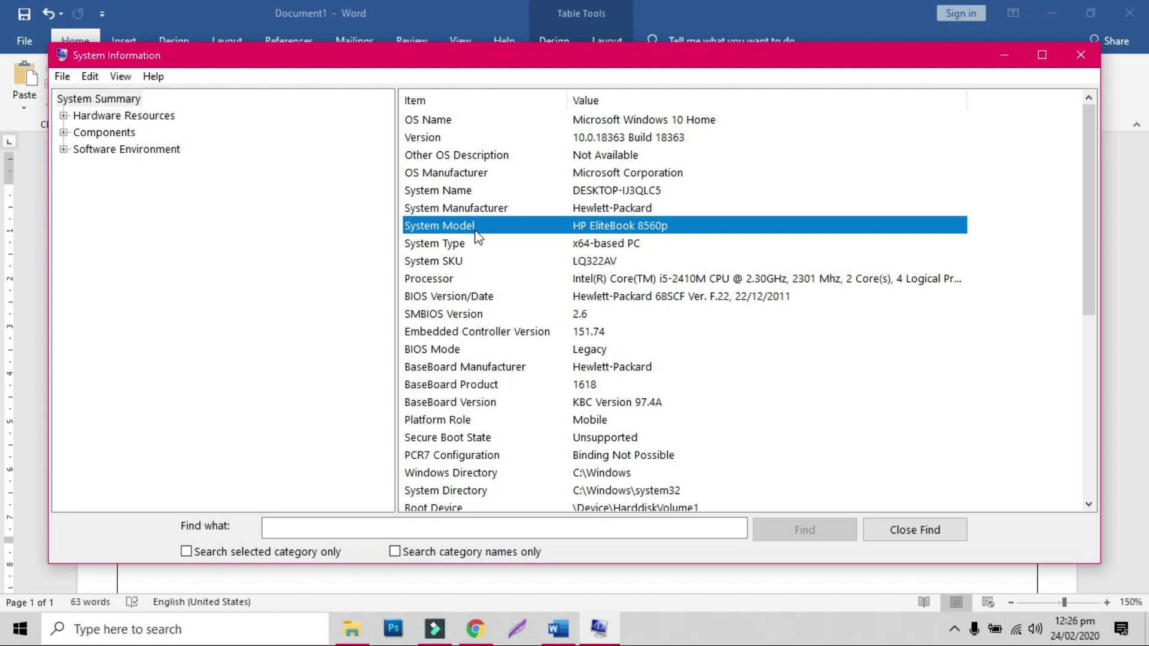
left_click(455, 281)
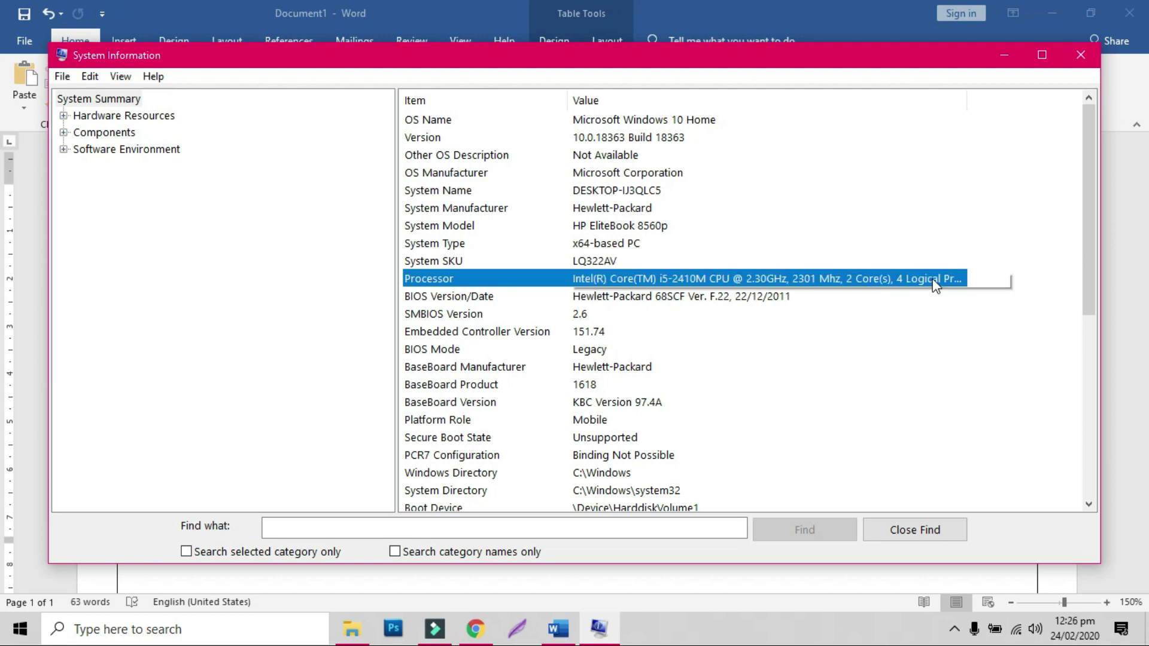
left_click(440, 299)
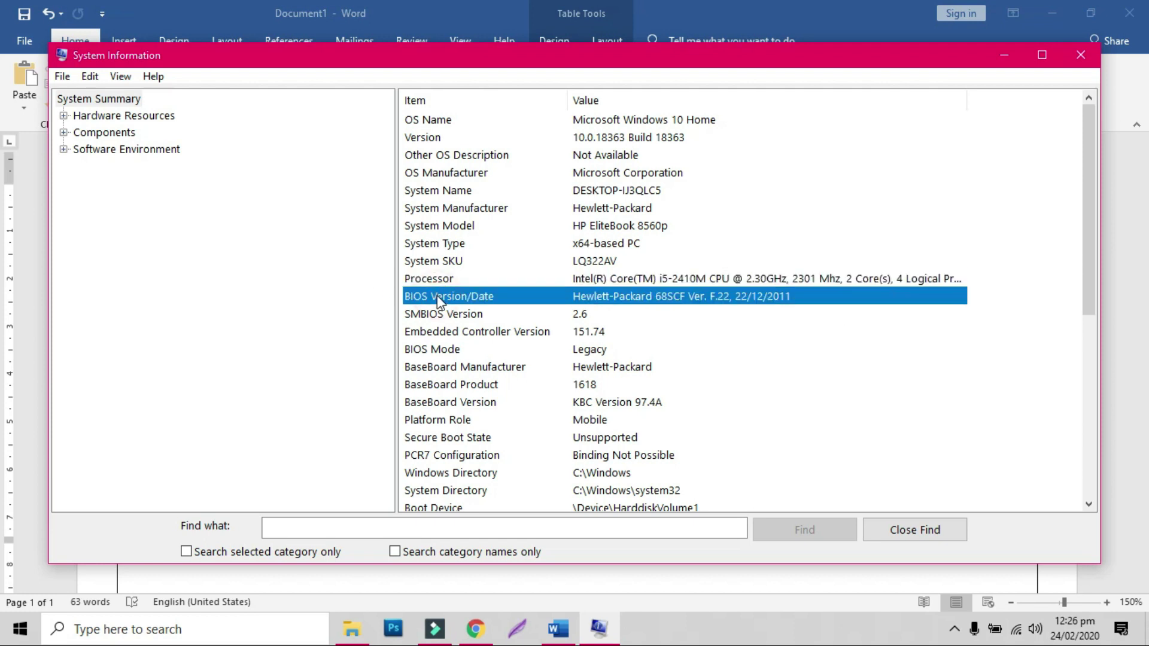
Examine the boot device, time zone, username and physical memory entries further down the system summary, and close System Information.
scroll(440, 299, "down", 1)
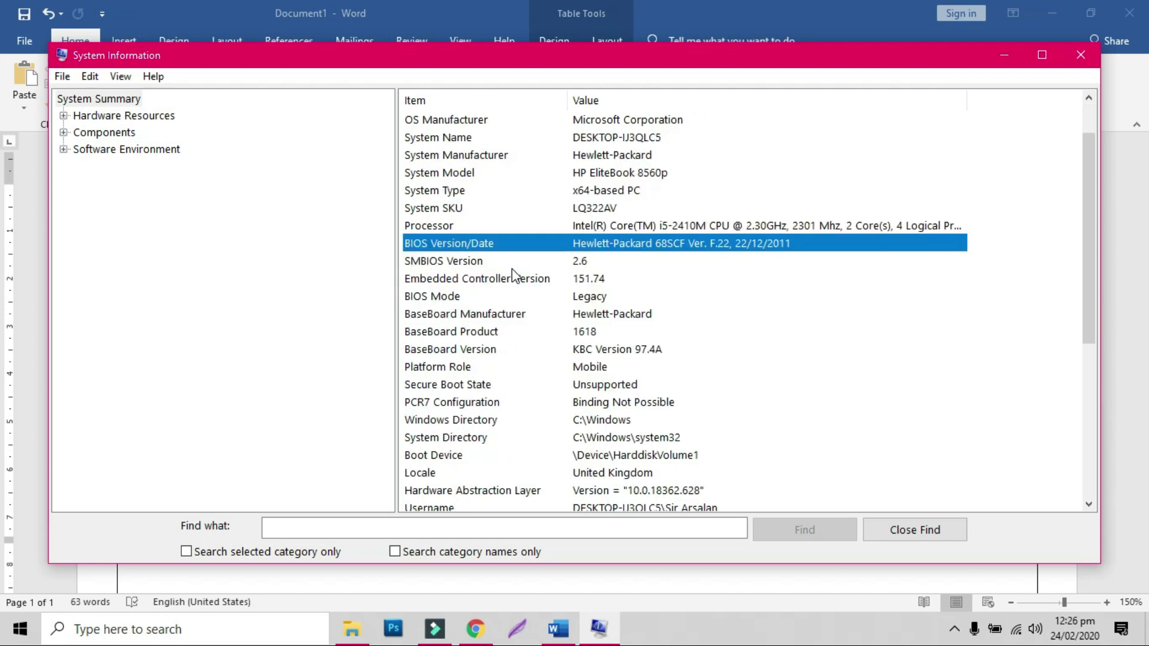
scroll(513, 272, "down", 3)
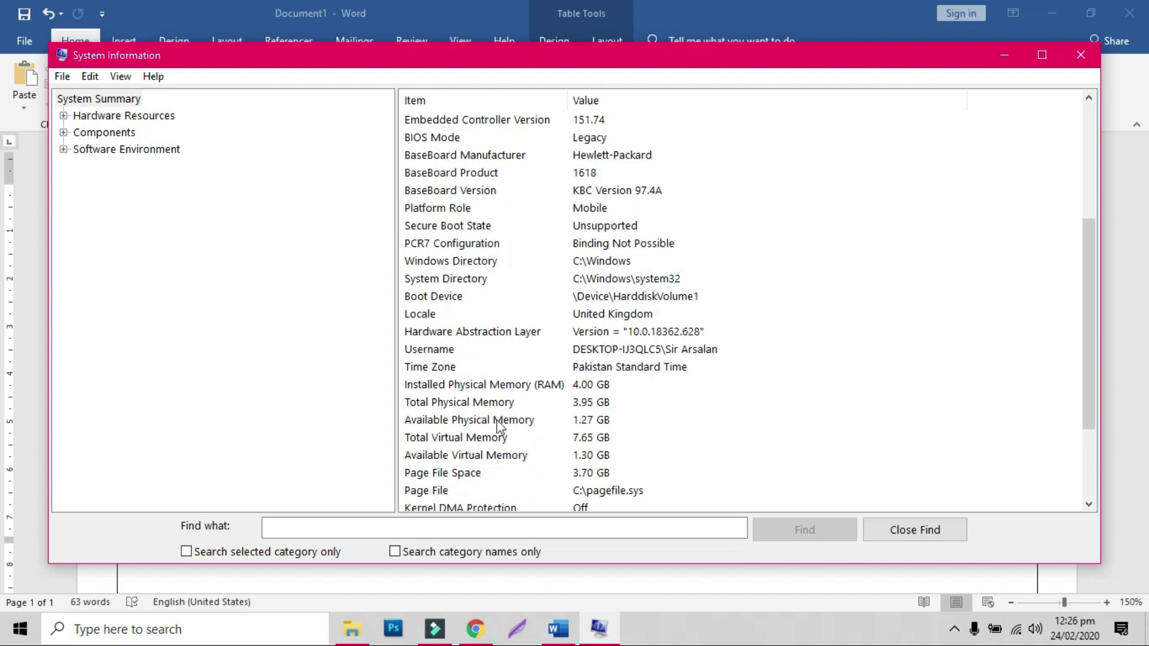
left_click(442, 299)
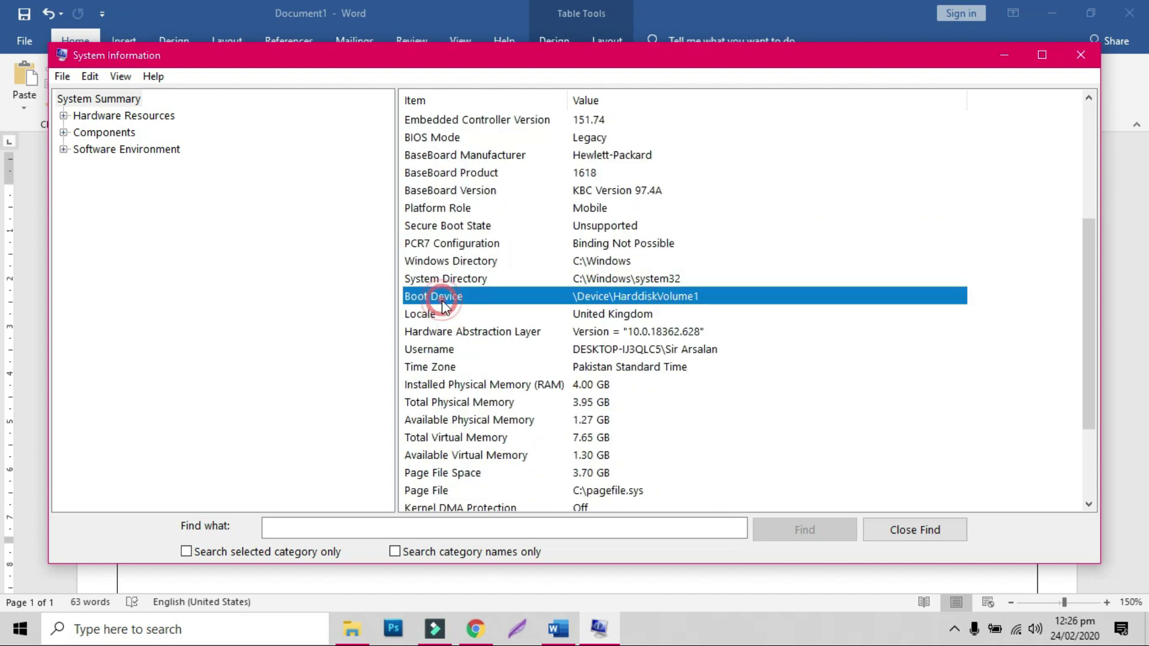
left_click(448, 367)
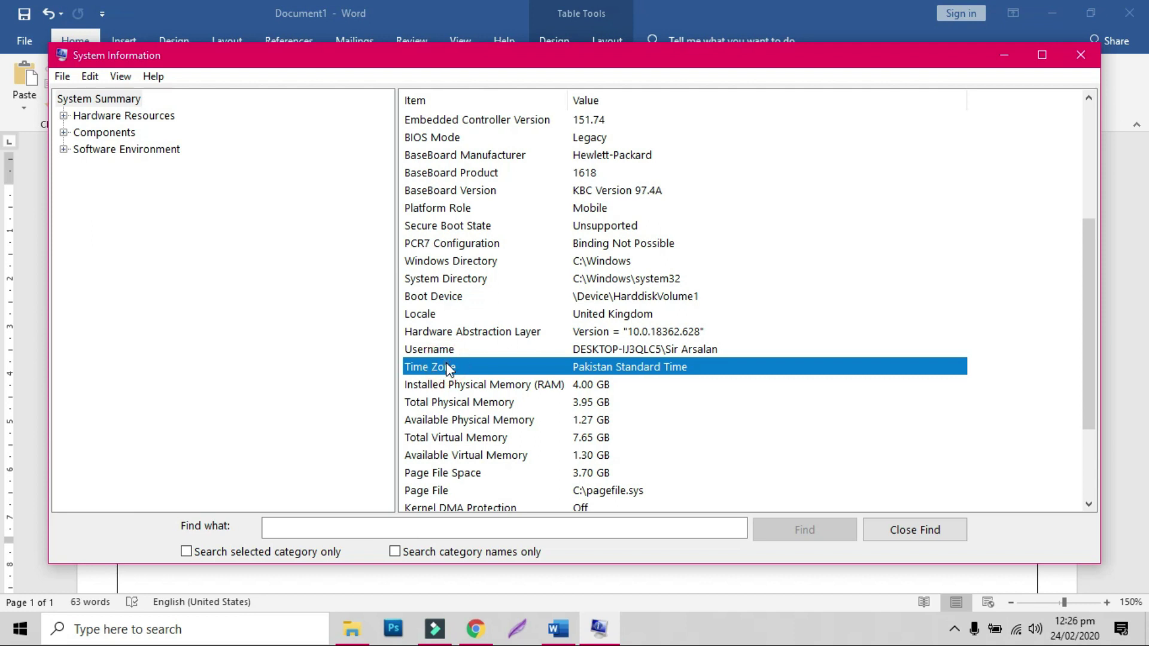
left_click(447, 350)
scroll(448, 349, "down", 1)
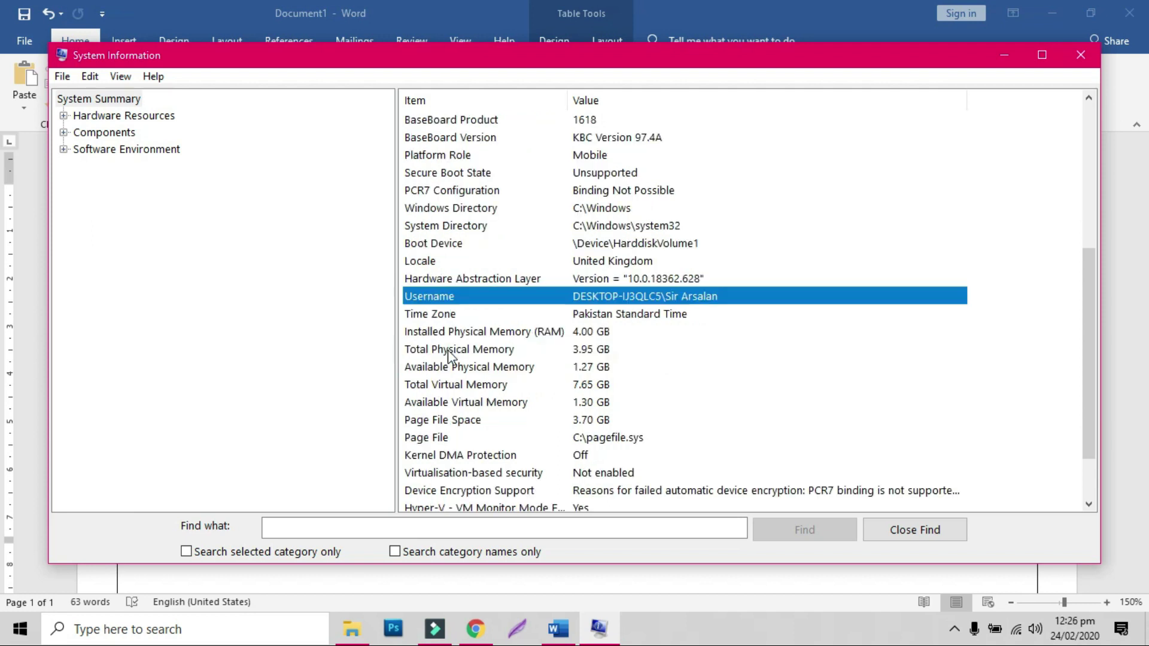
left_click(532, 338)
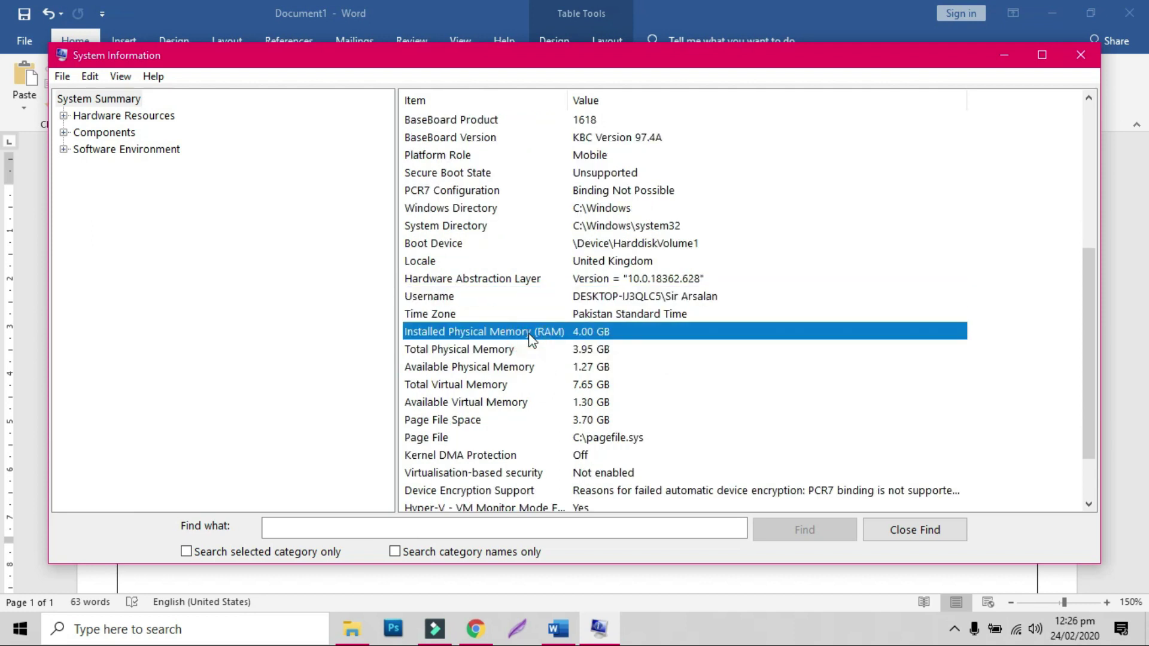
left_click(513, 351)
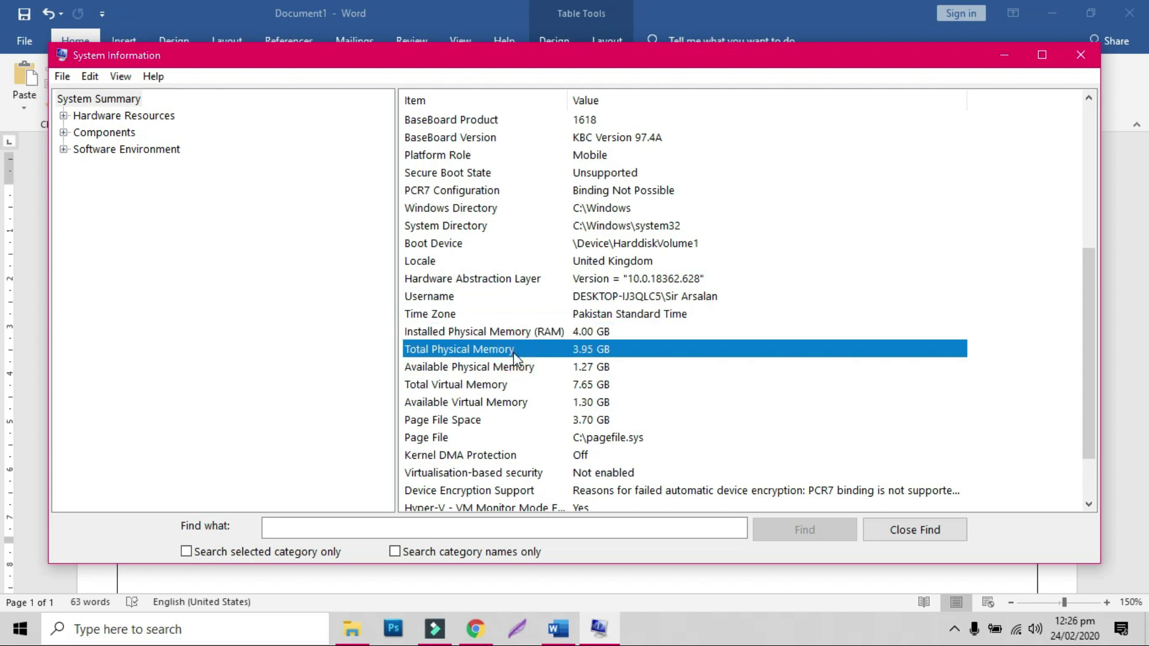
scroll(514, 353, "down", 2)
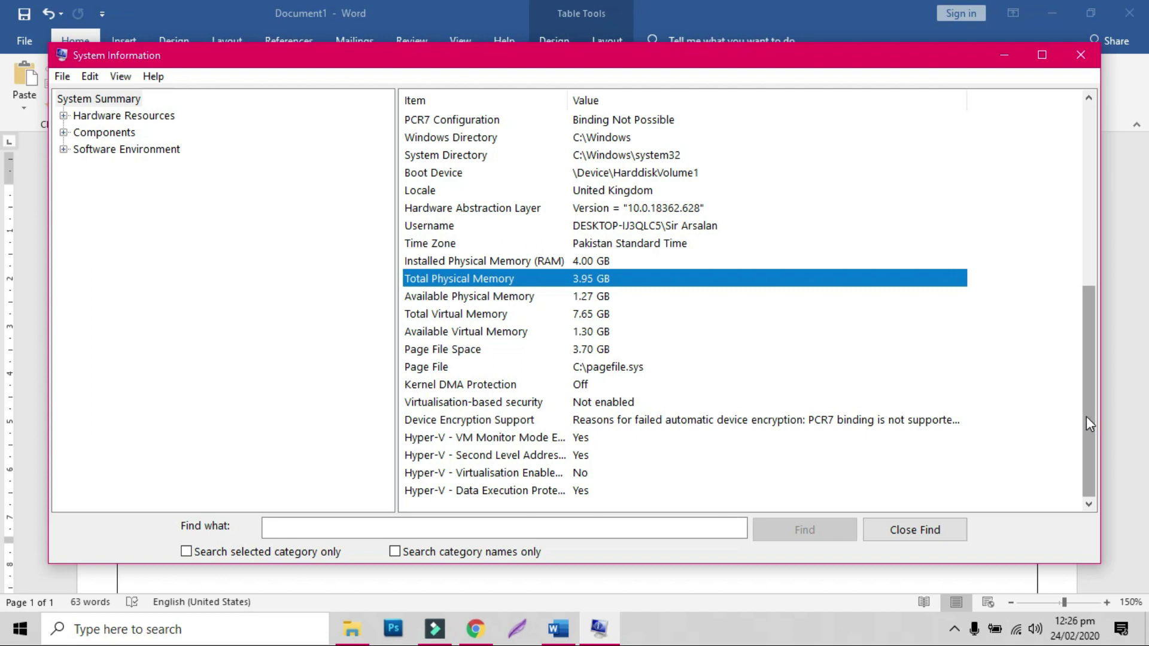
left_click_drag(1086, 415, 1087, 198)
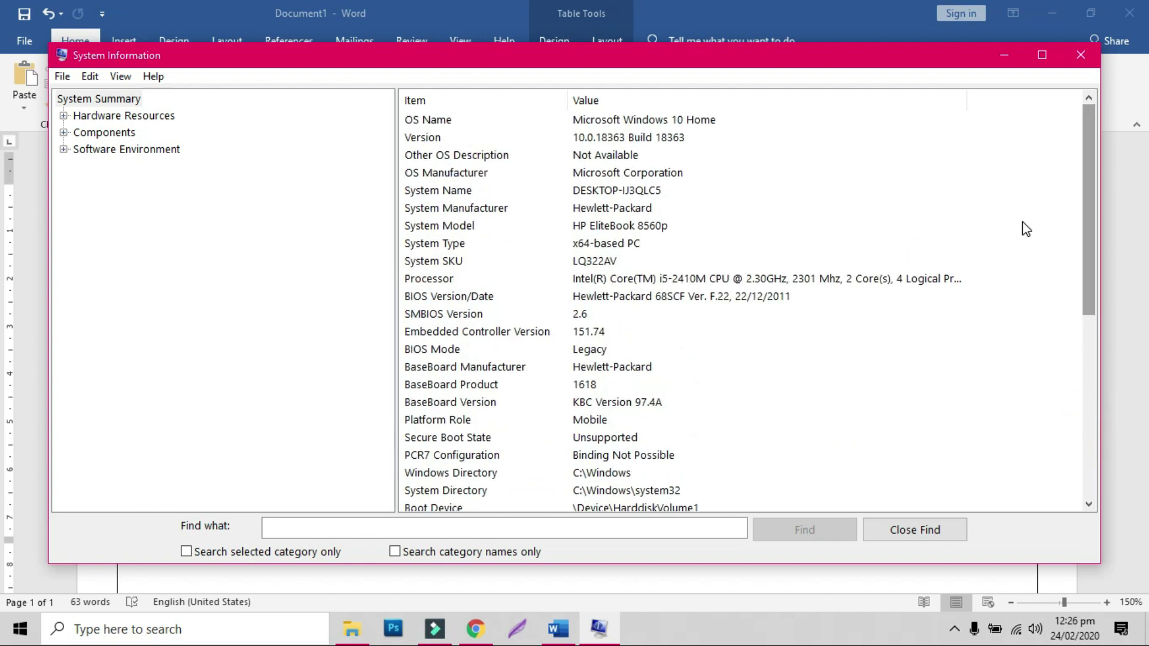
left_click(1077, 57)
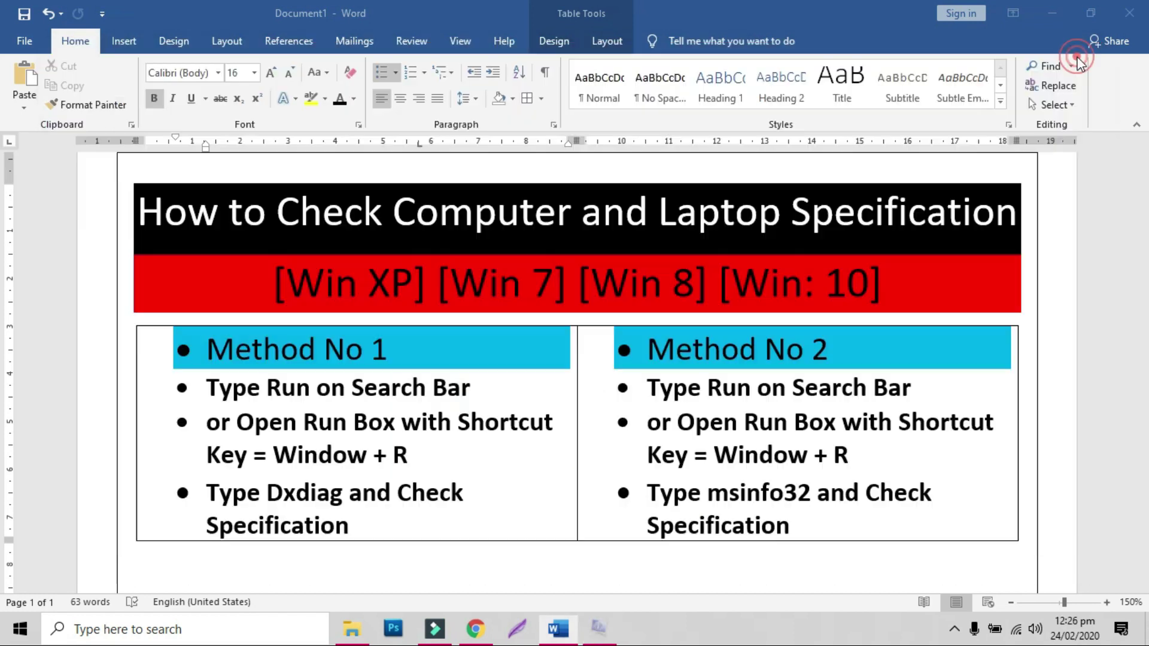
Minimize Word, view the basic system properties of This PC from the desktop, and return to the Word document.
left_click(1053, 11)
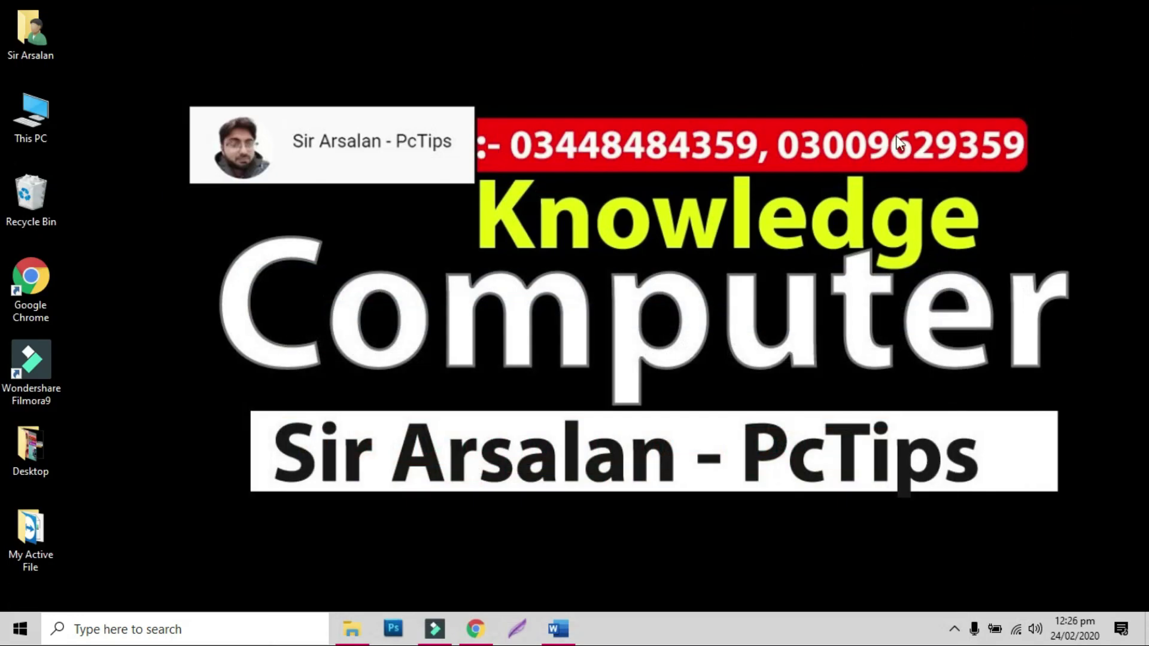
right_click(31, 121)
left_click(153, 323)
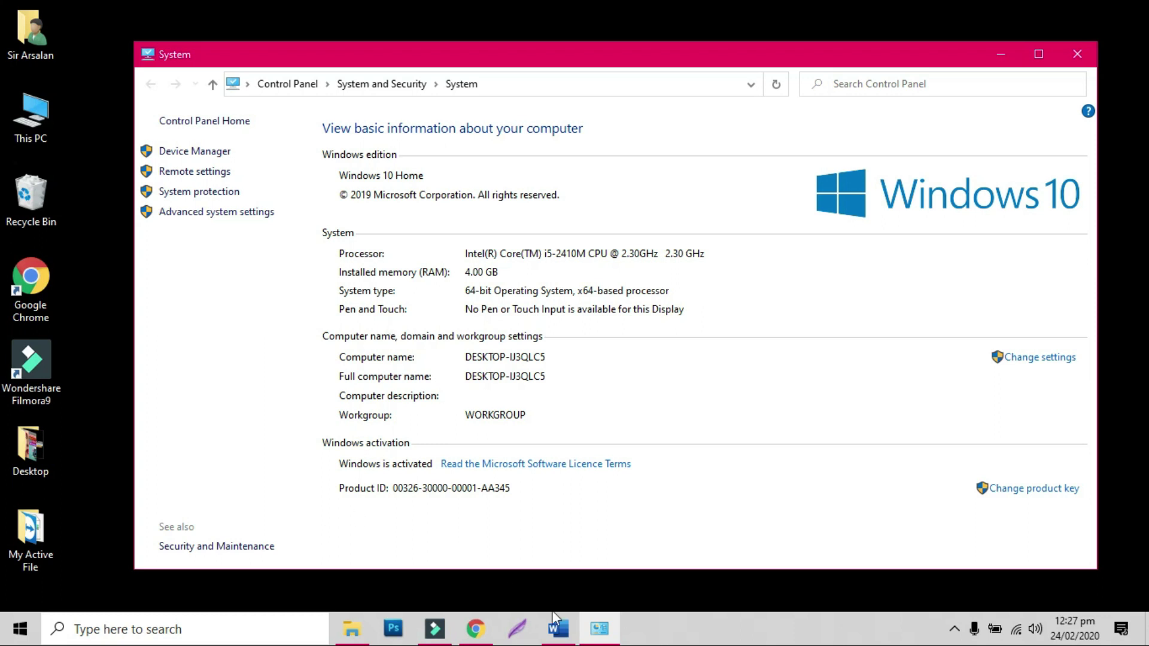
left_click(556, 626)
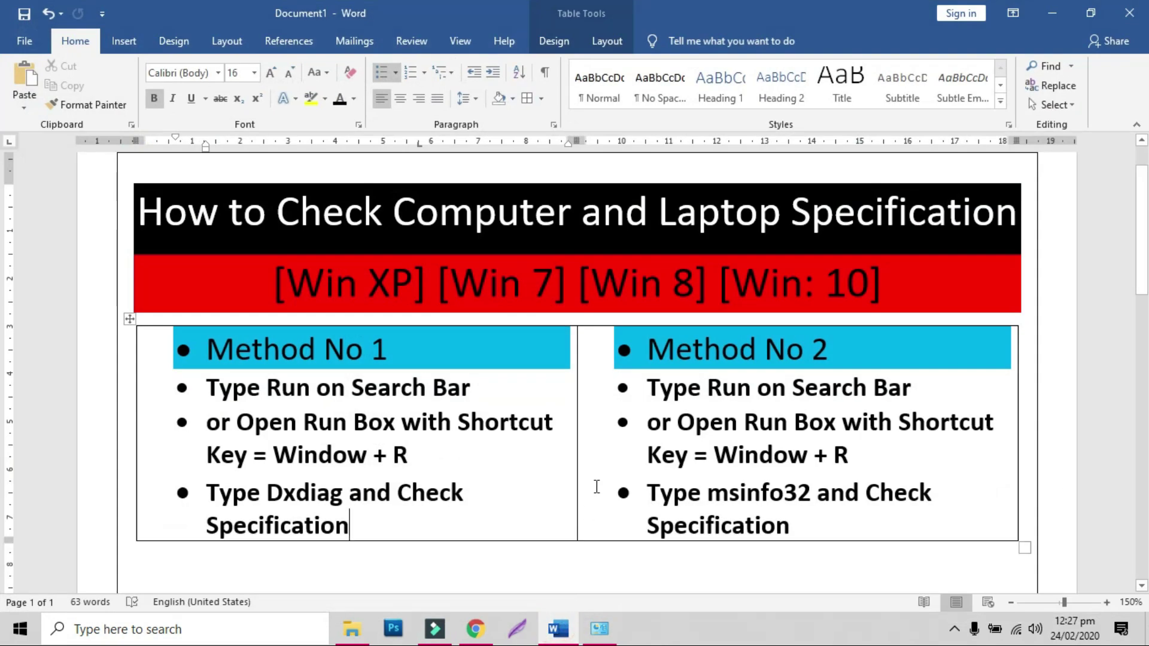